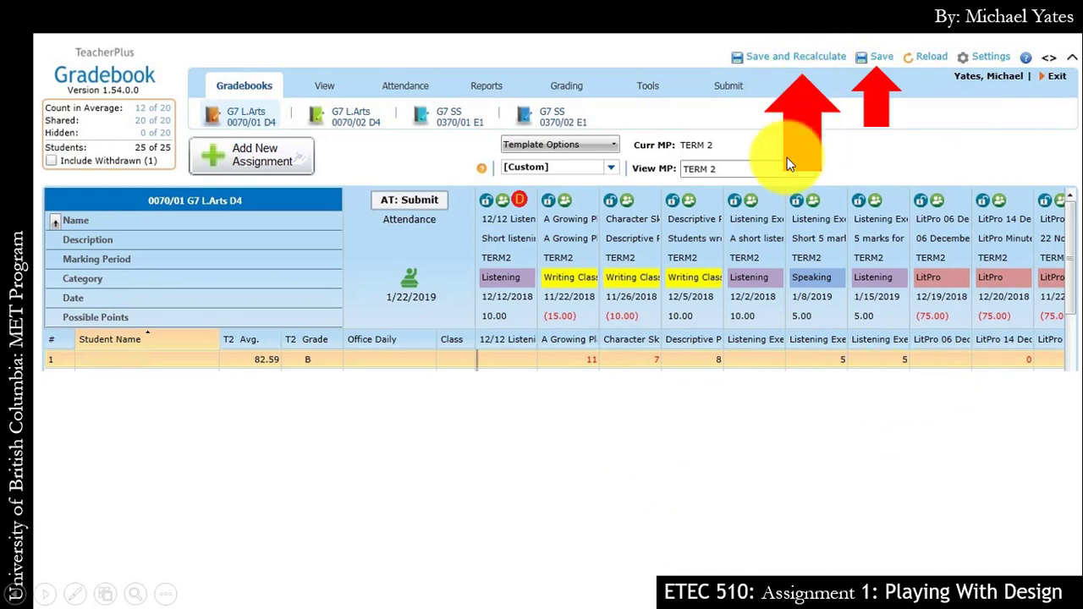
Step: Save the G7 L.Arts 0070/01 D4 Term 2 marks twice from the top-right toolbar
click(865, 60)
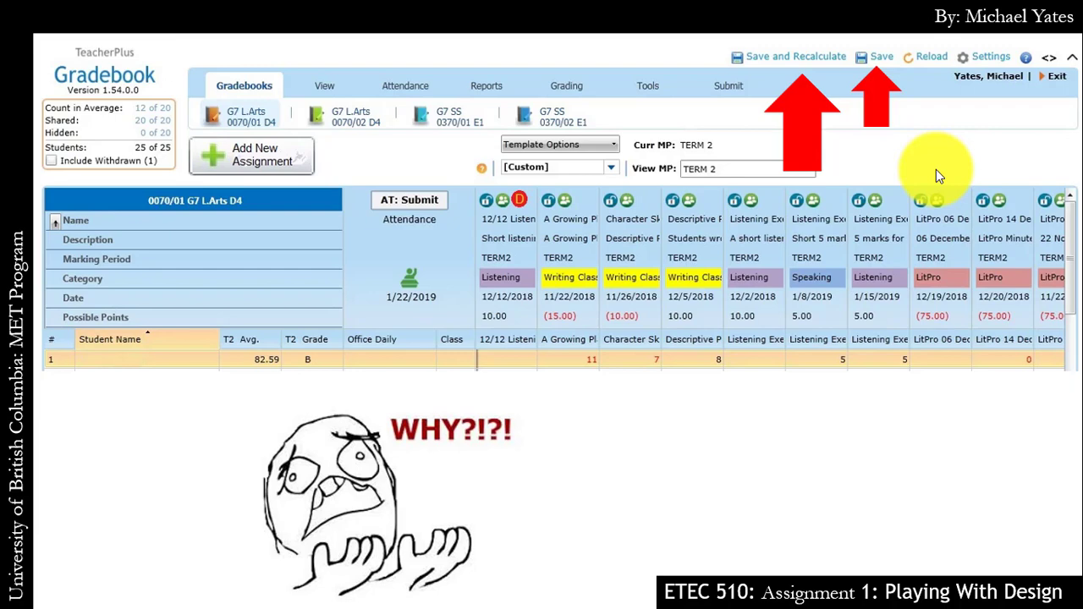
click(909, 61)
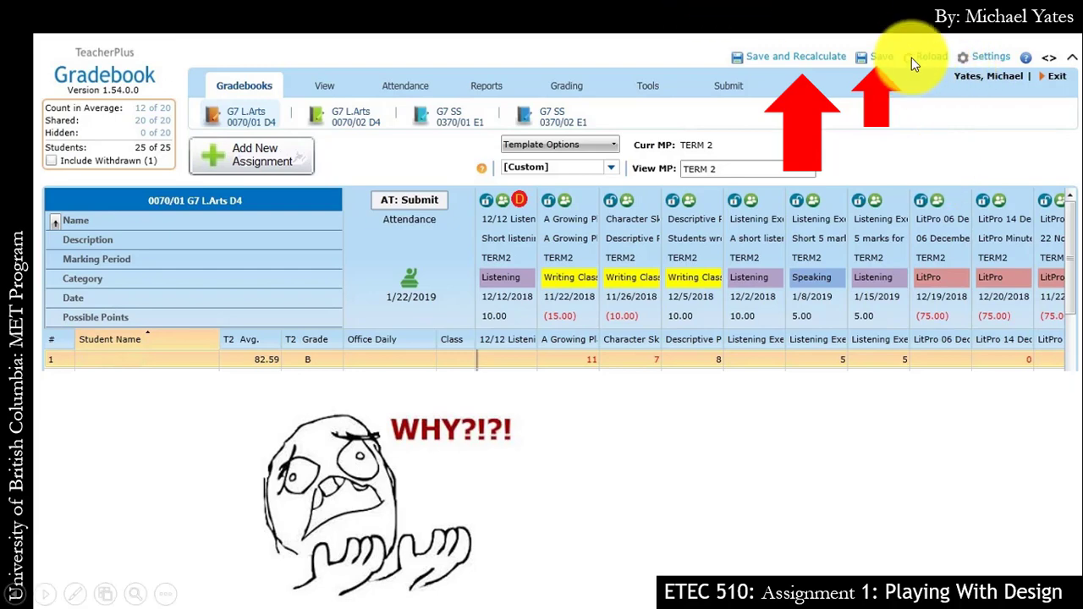